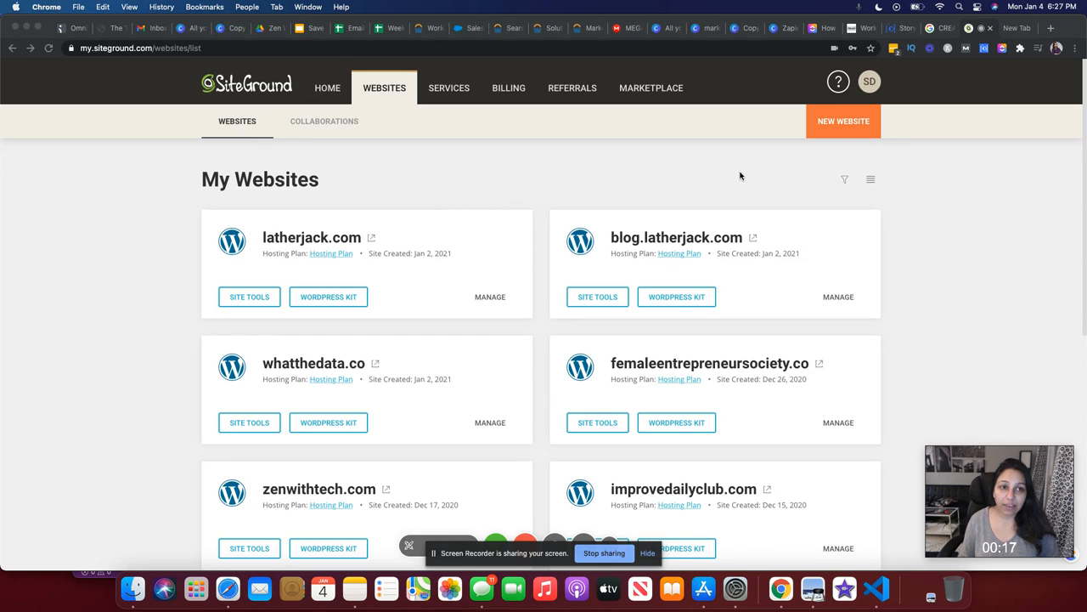
Launch the Add New Website wizard from the Websites page
left_click(843, 124)
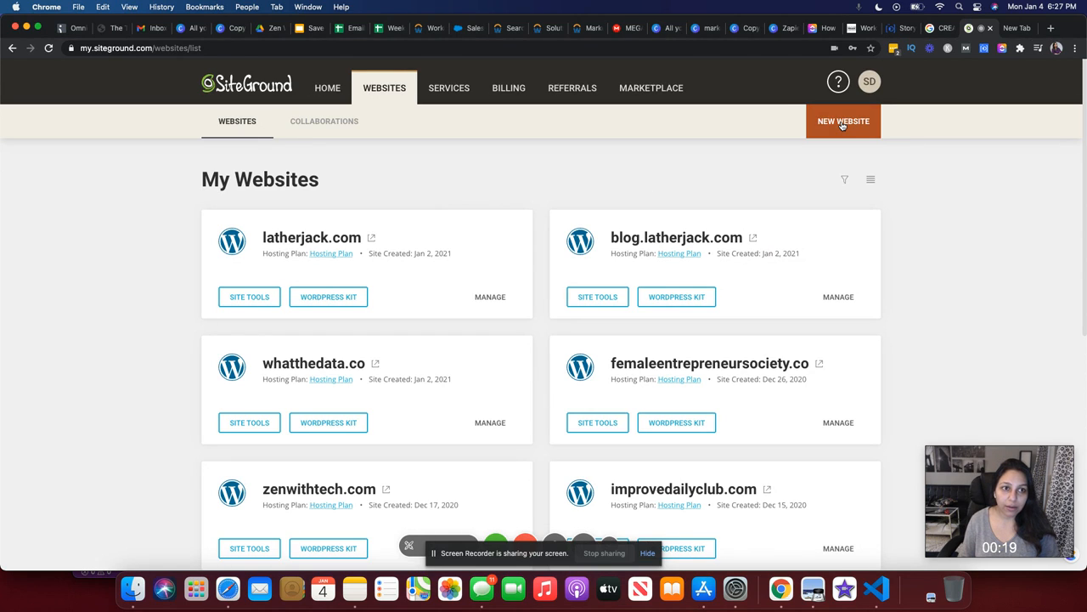
left_click(843, 124)
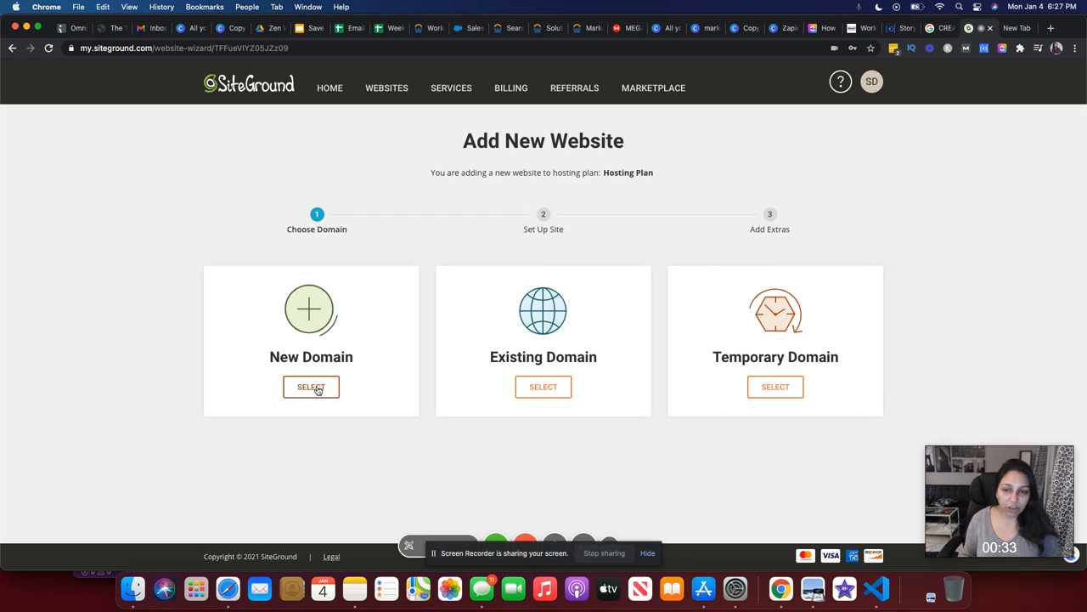
Use existing domain journeytowp.com and continue past the unregistered-domain warning
left_click(537, 388)
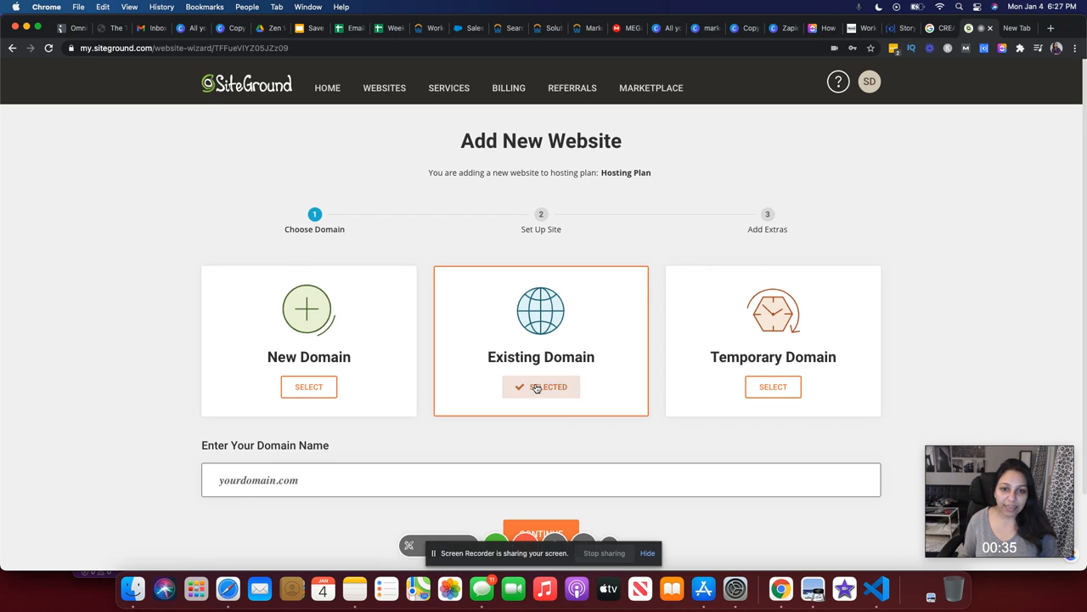
scroll(396, 408, "down", 2)
left_click(387, 394)
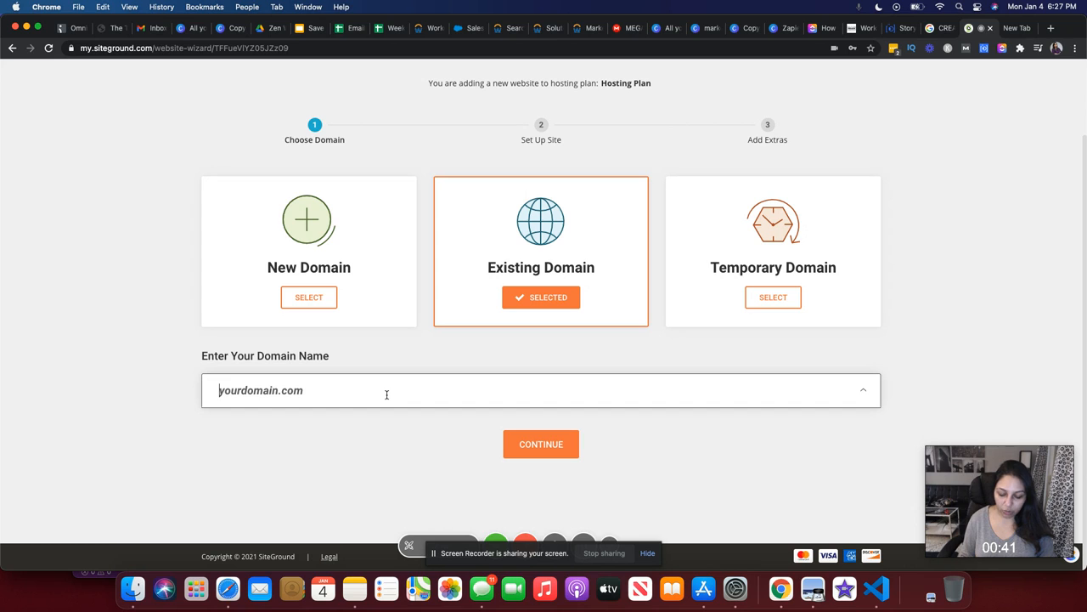
type("journeytowp.com")
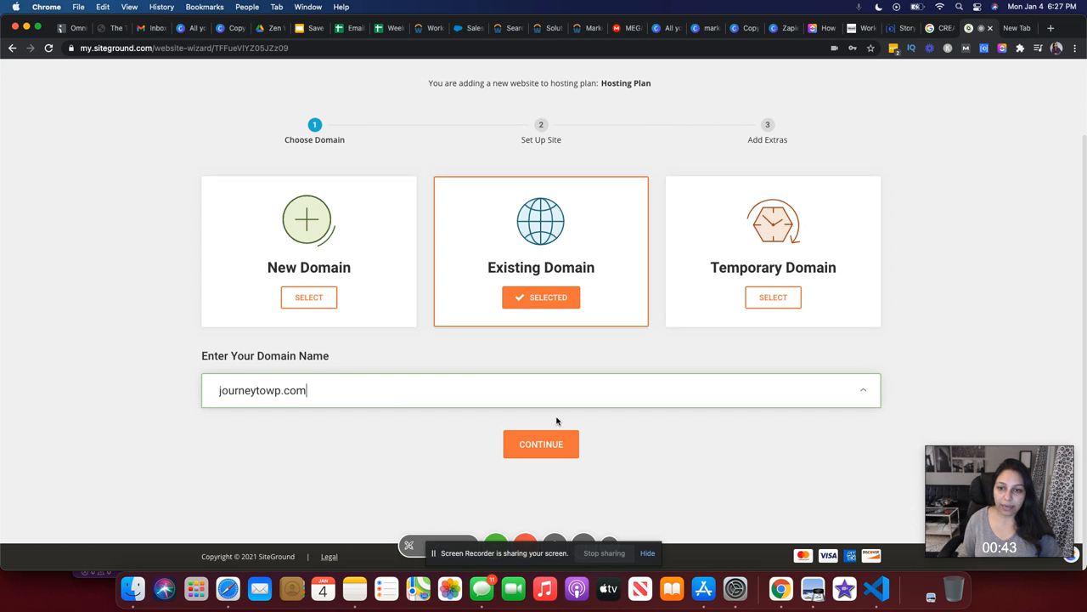
left_click(553, 446)
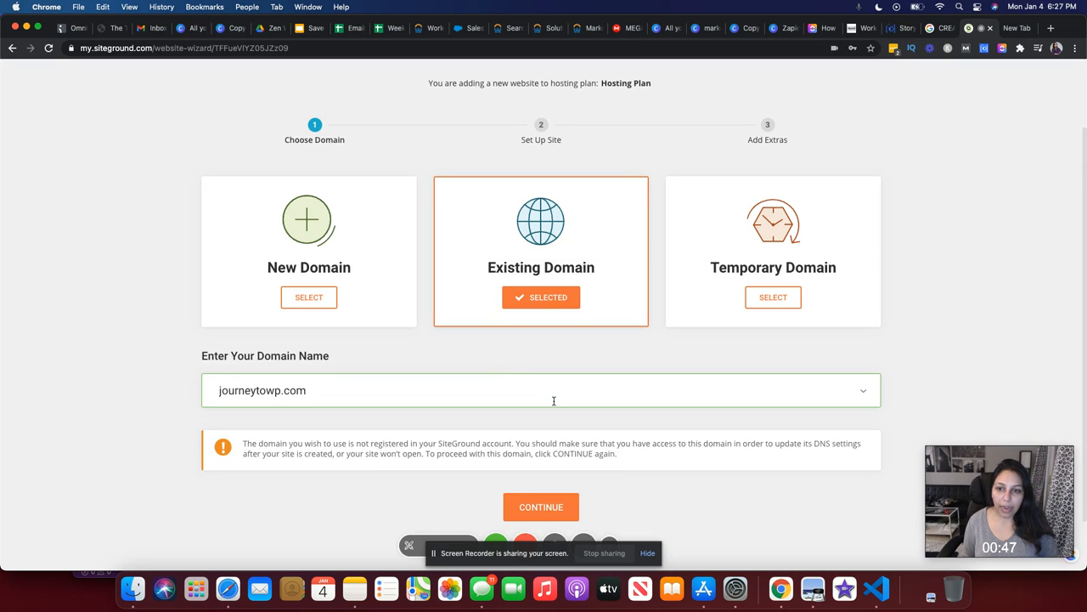
scroll(554, 399, "down", 2)
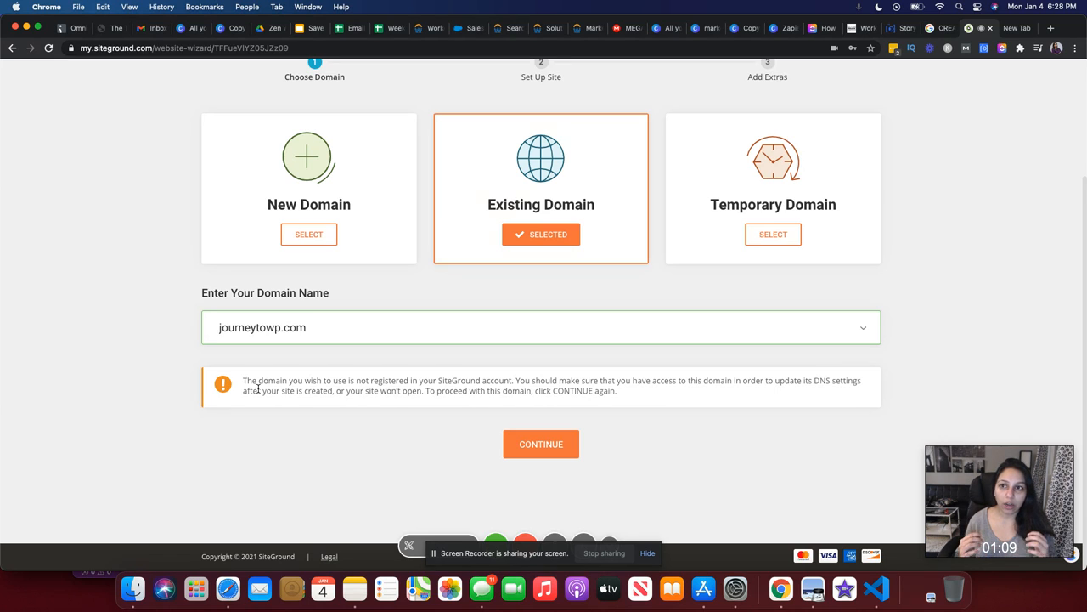
left_click(544, 444)
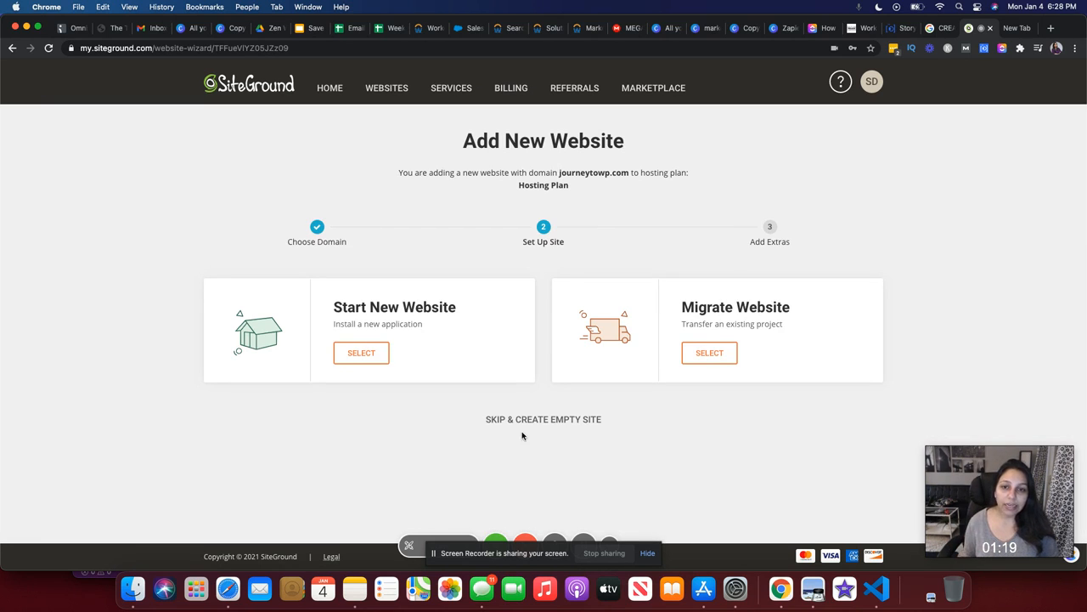
Choose Start New Website with WordPress as the application
left_click(361, 353)
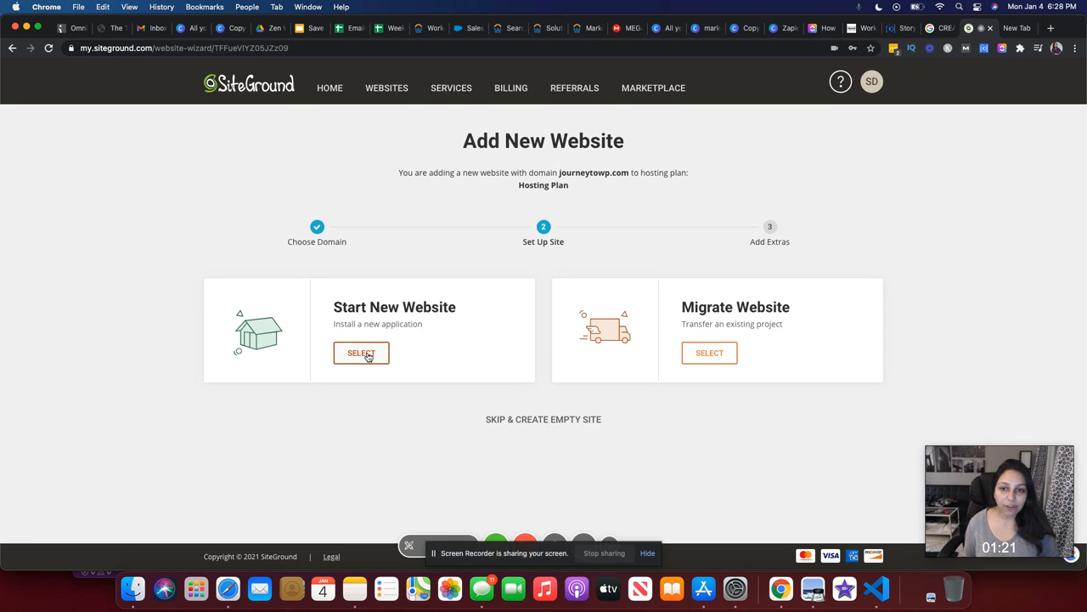
scroll(442, 388, "down", 2)
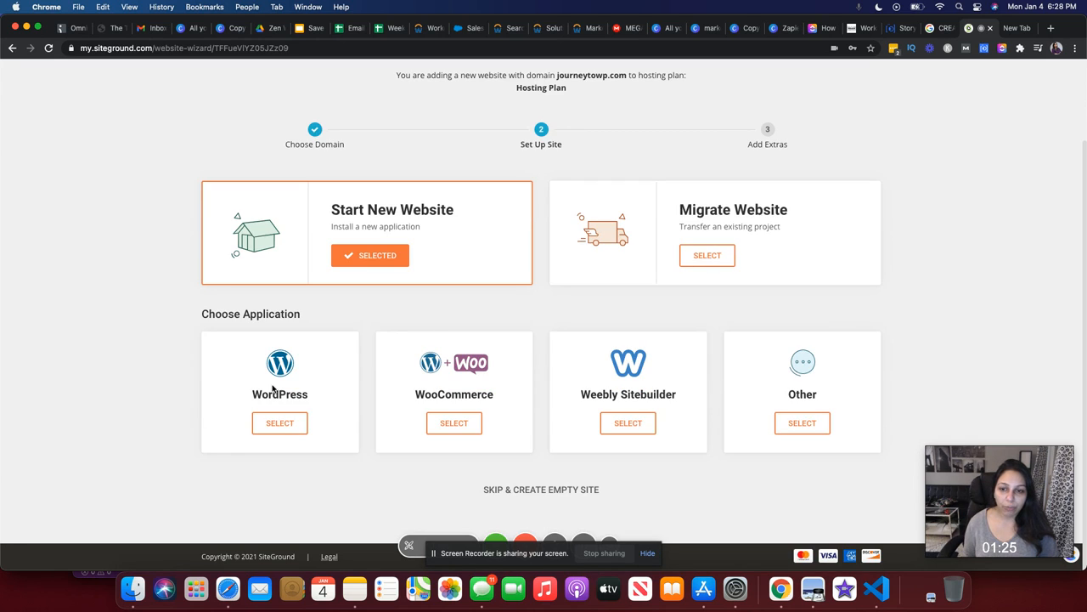
left_click(281, 422)
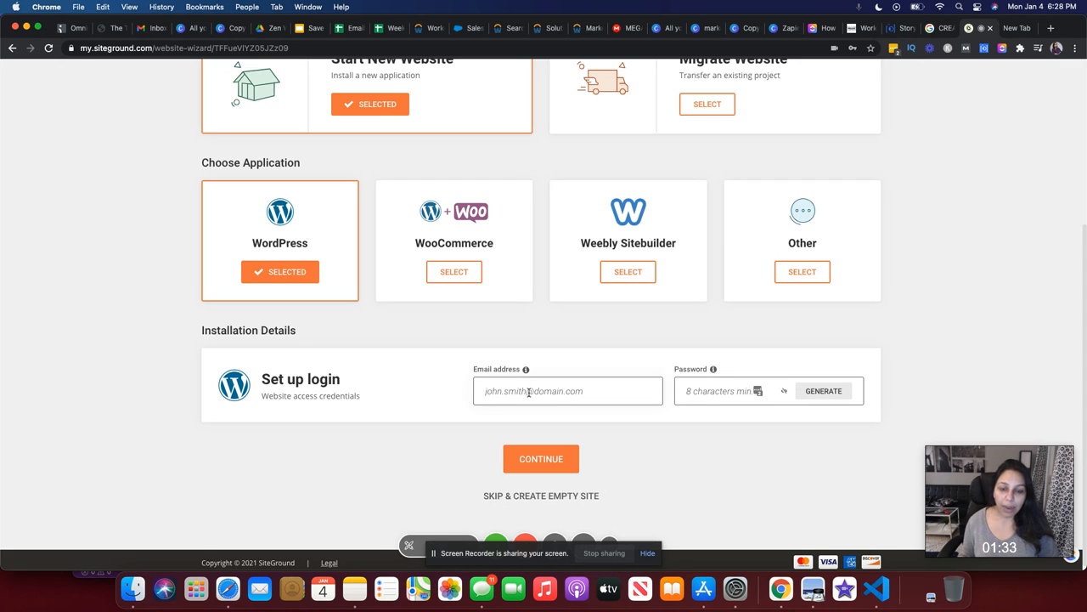
Enter the admin email address and password for the WordPress login, then continue
left_click(528, 391)
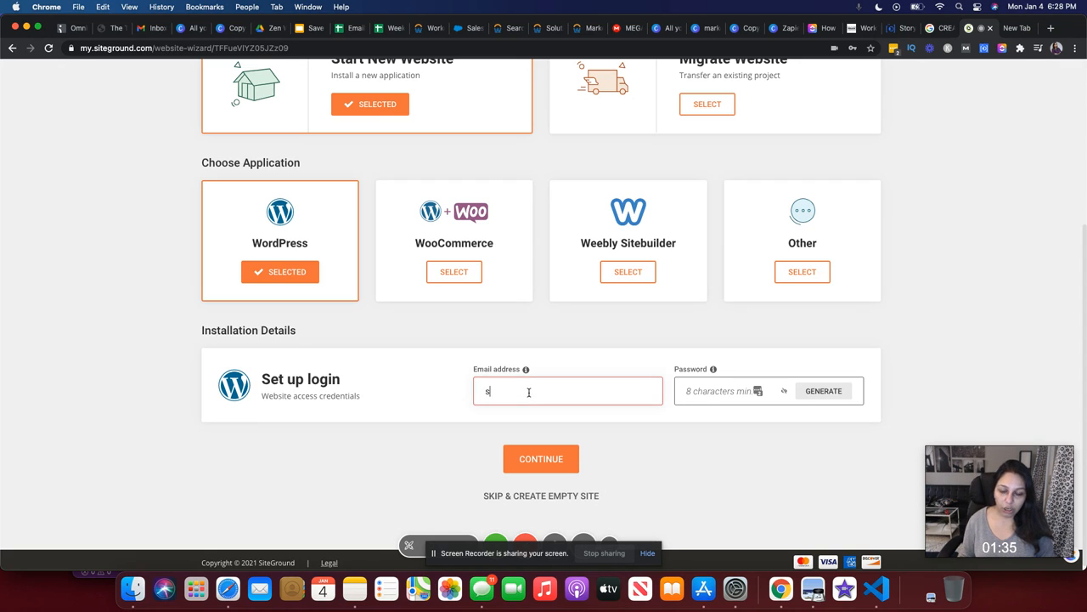
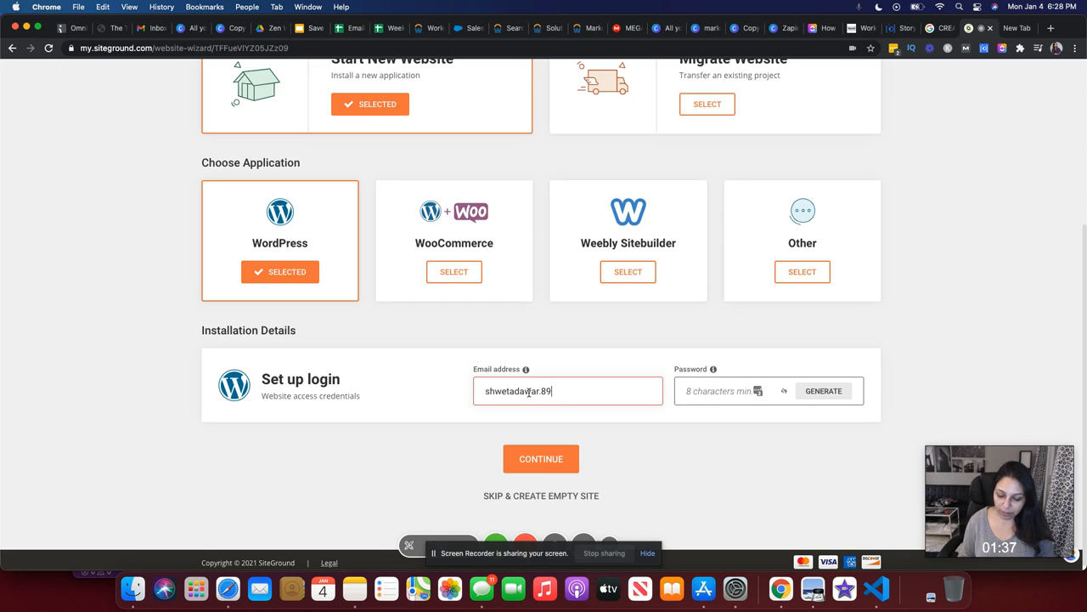
key("Tab")
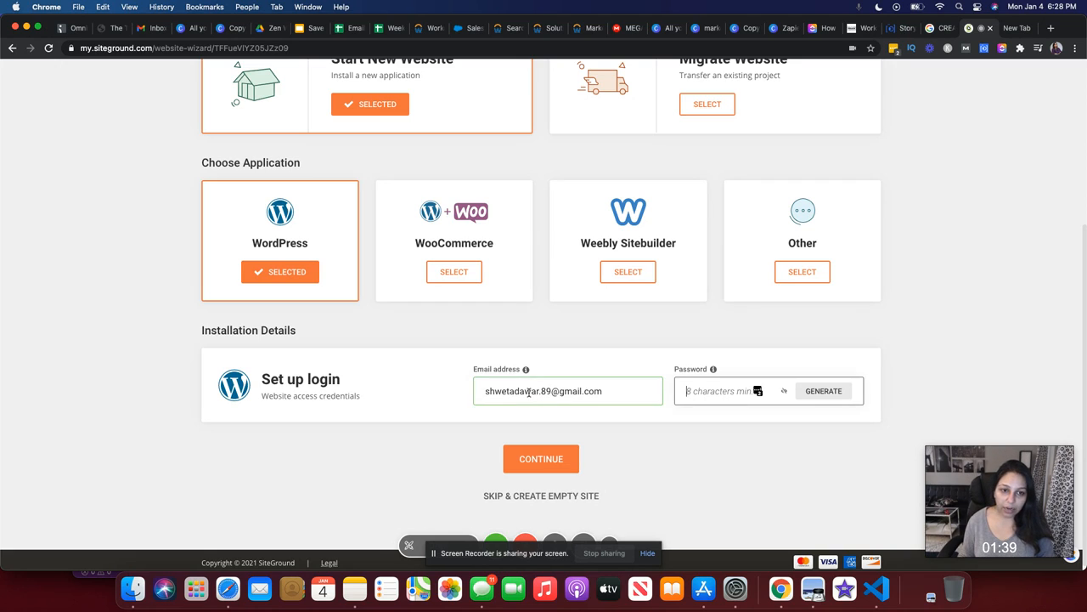
type("*****")
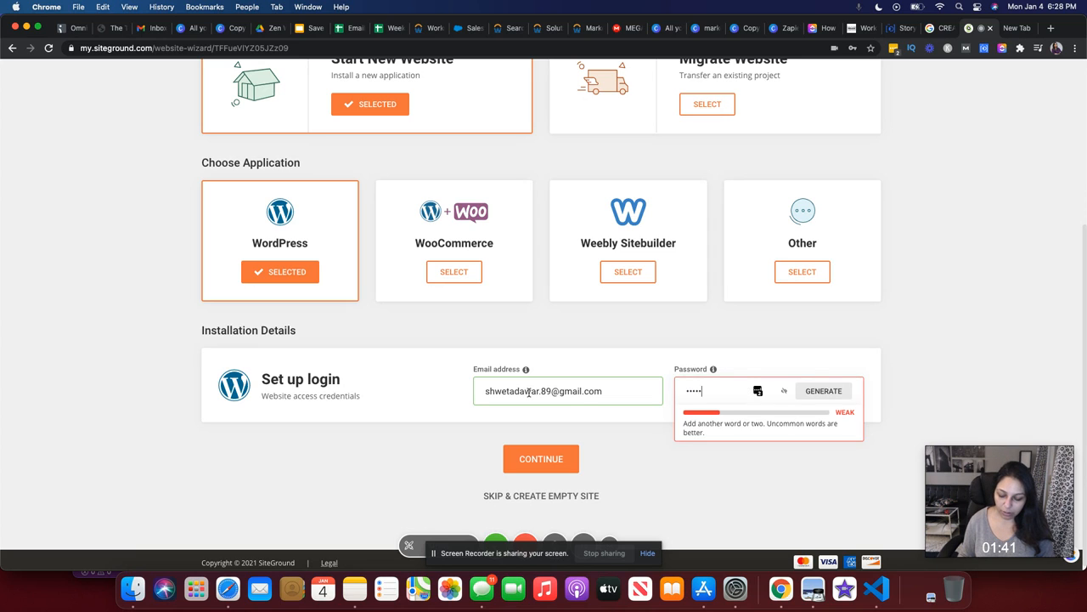
type("*****")
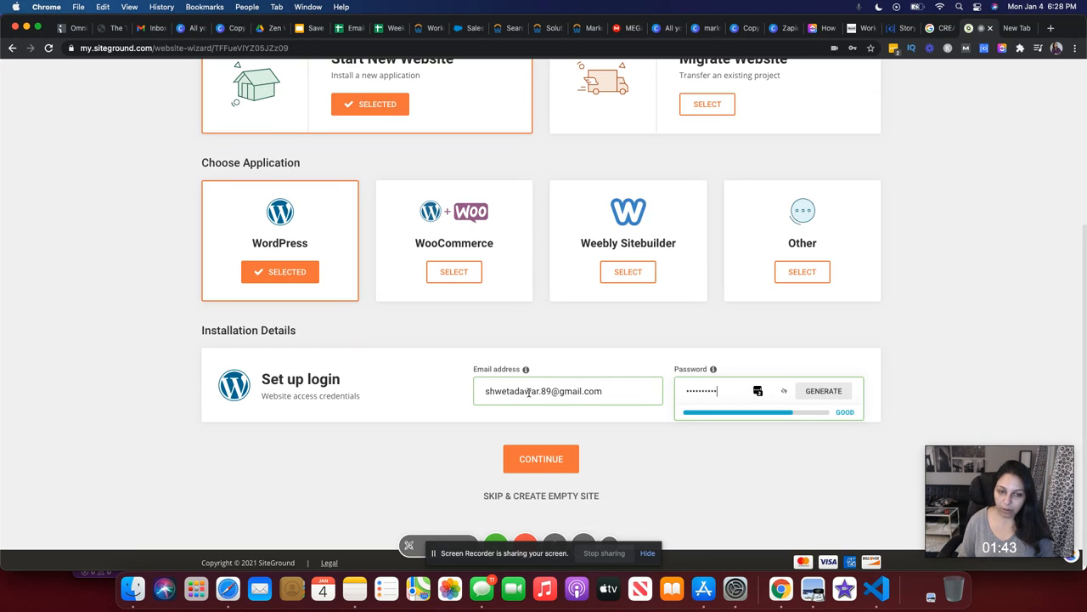
type("*****")
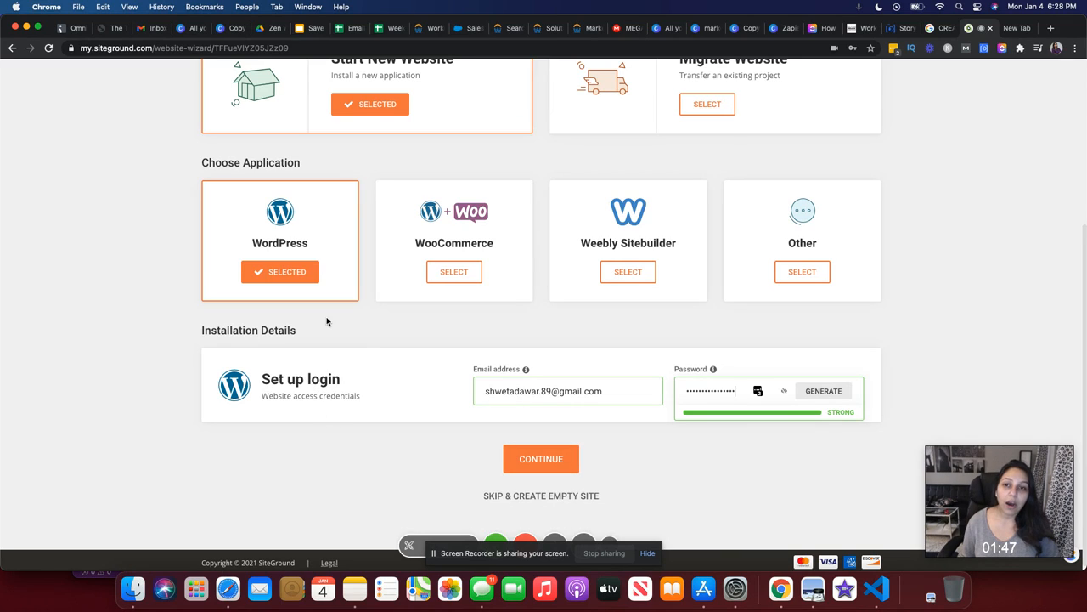
scroll(328, 319, "down", 1)
scroll(328, 320, "up", 5)
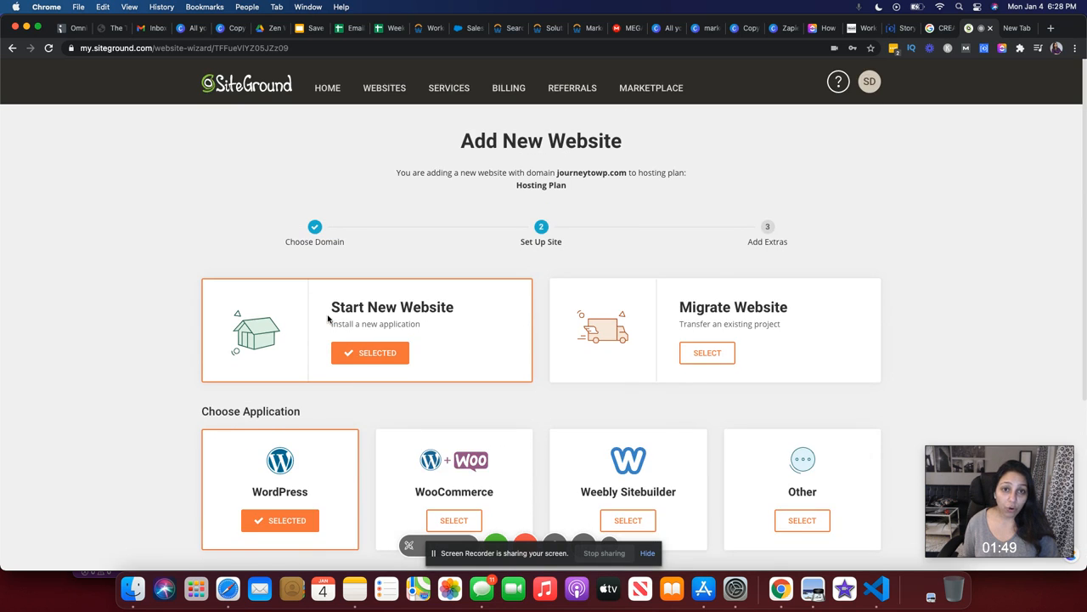
scroll(329, 317, "down", 3)
scroll(331, 315, "up", 3)
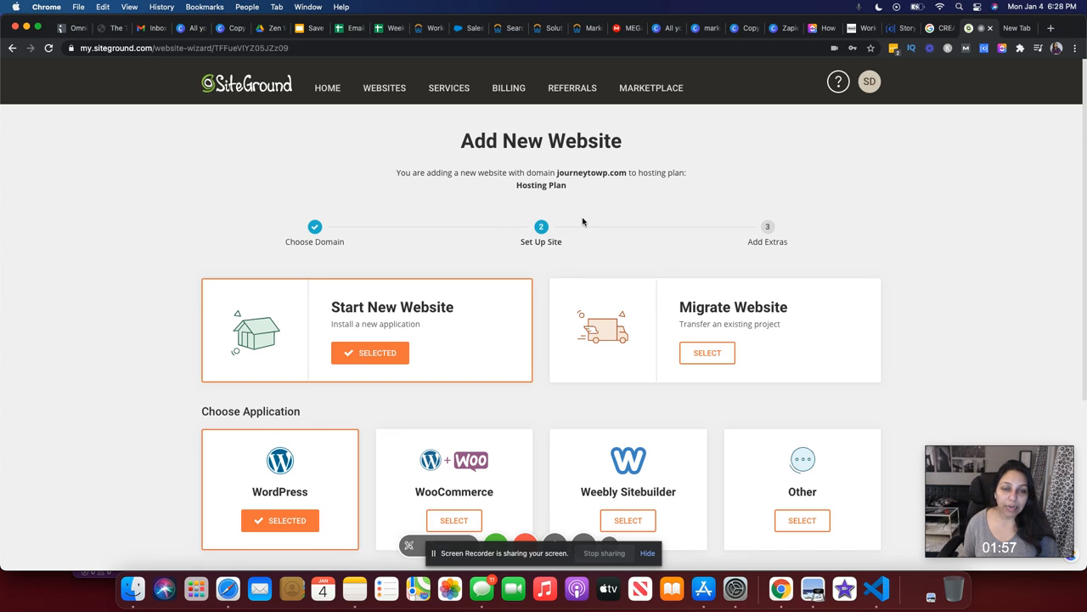
scroll(583, 222, "down", 5)
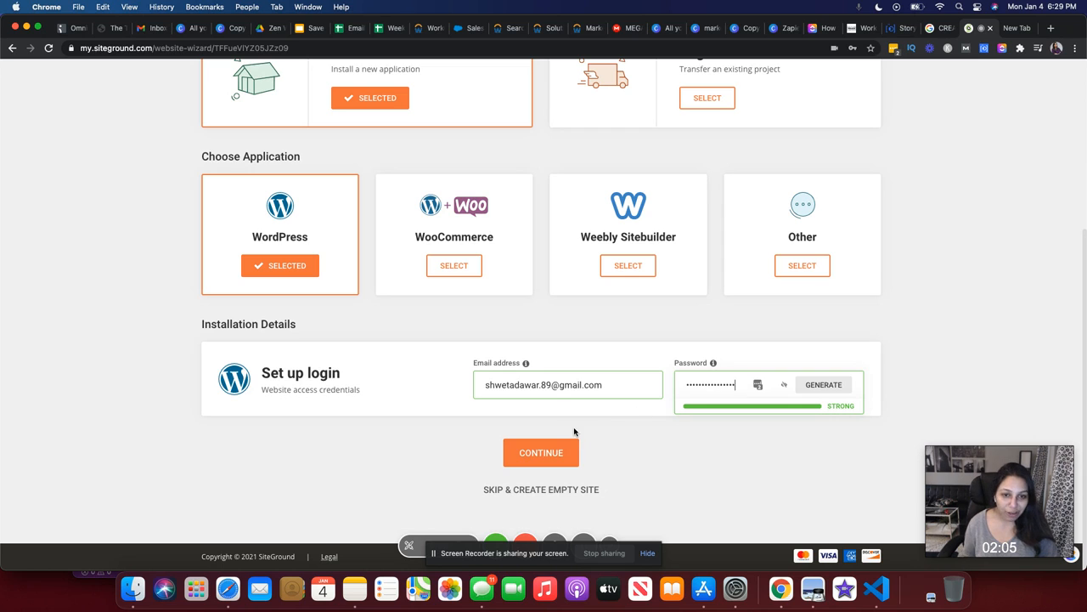
left_click(541, 463)
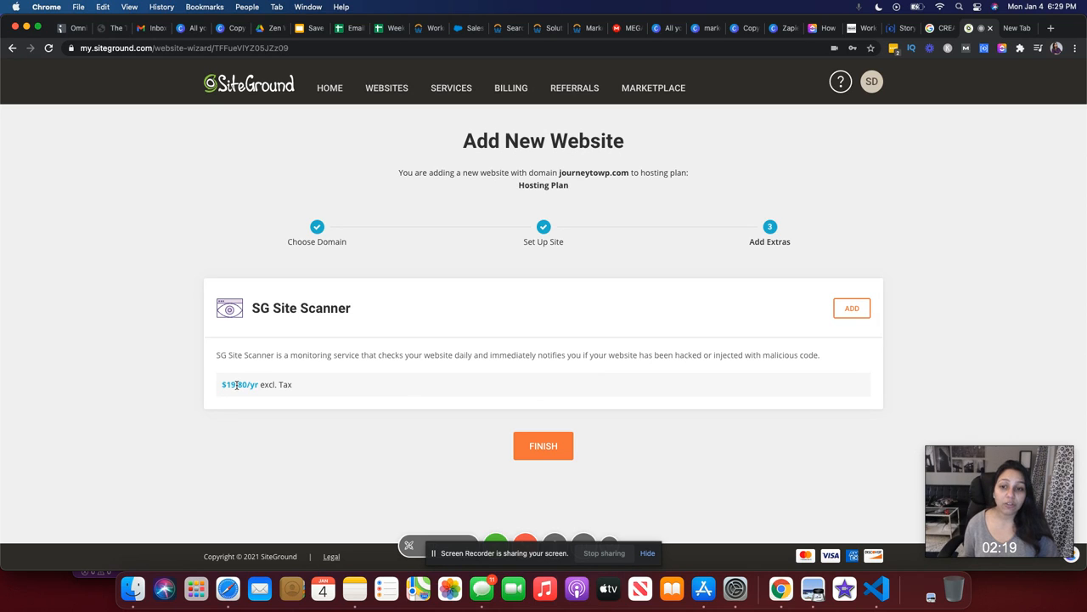
Skip the SG Site Scanner add-on and finish creating the journeytowp.com site
left_click(538, 453)
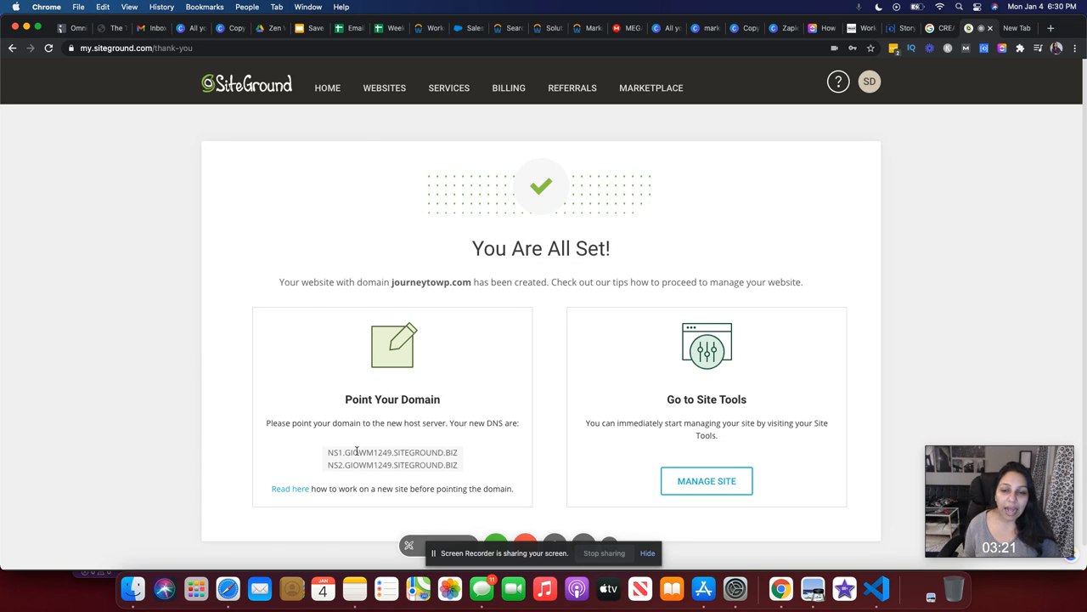
Check the first nameserver address, then open Site Tools for journeytowp.com
triple_click(375, 452)
left_click(368, 444)
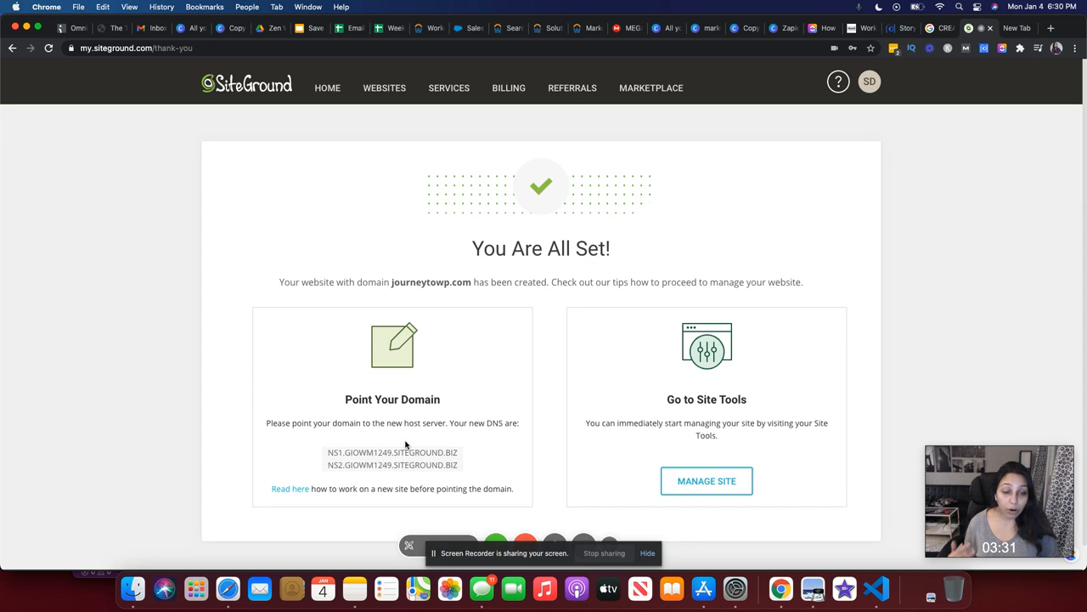
left_click(706, 481)
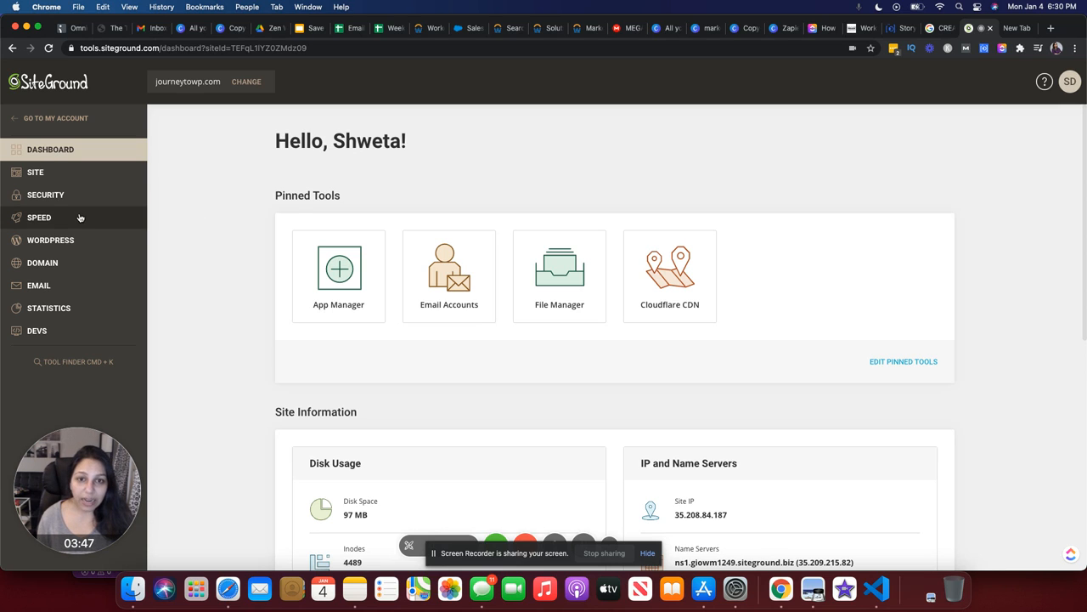
Open SSL Manager under the Security group in the Site Tools sidebar
scroll(301, 329, "down", 3)
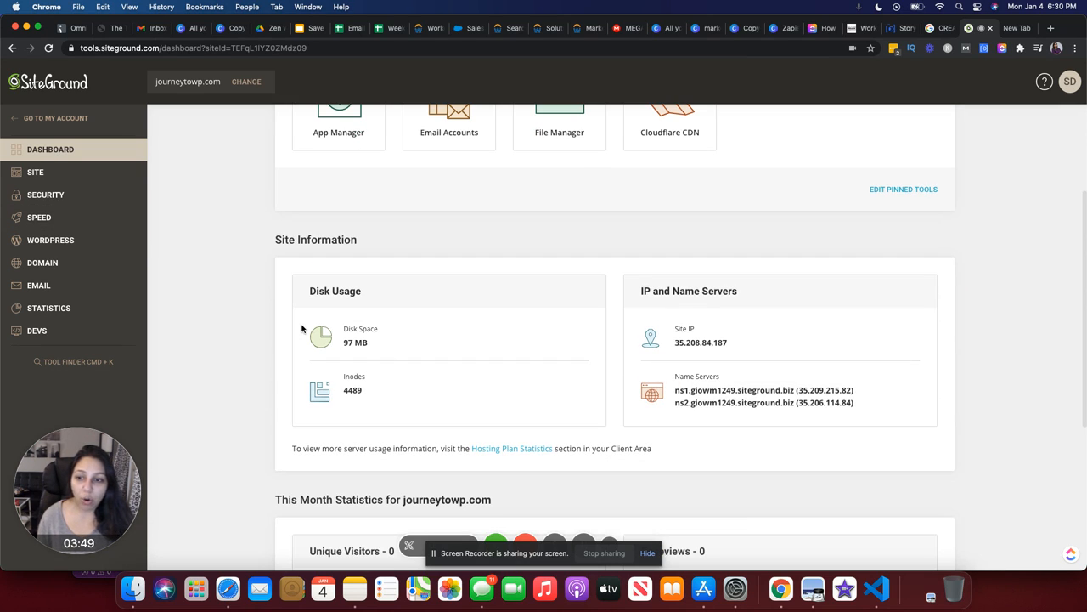
left_click(55, 243)
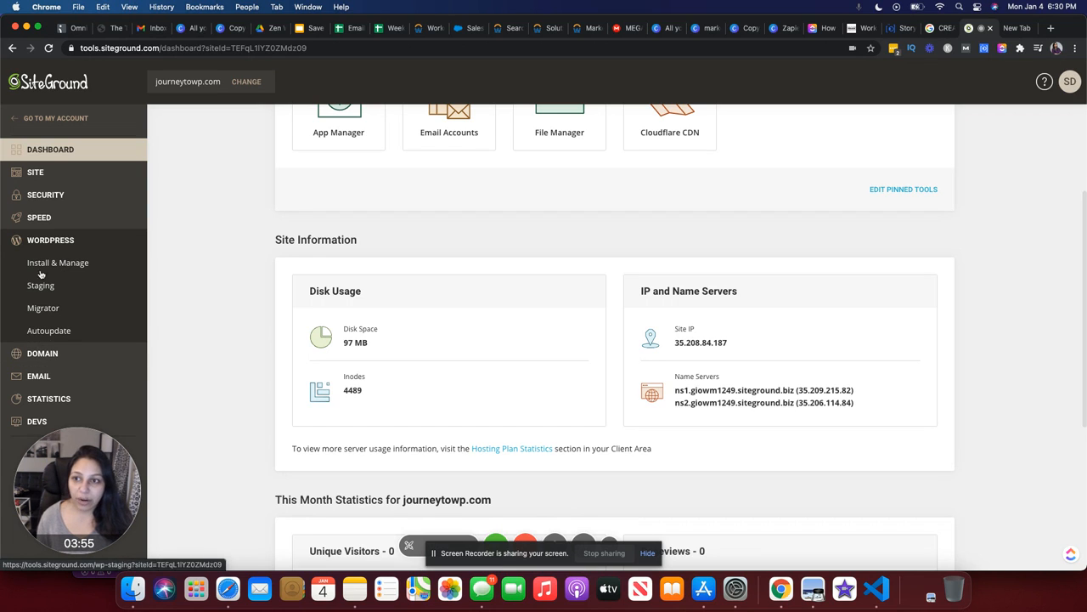
left_click(51, 194)
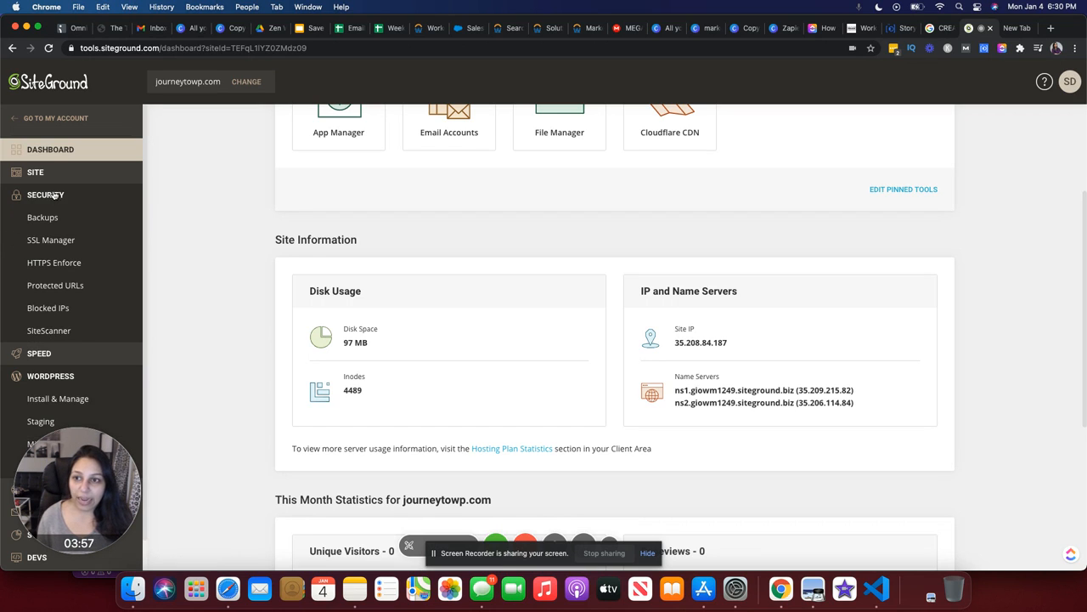
left_click(52, 247)
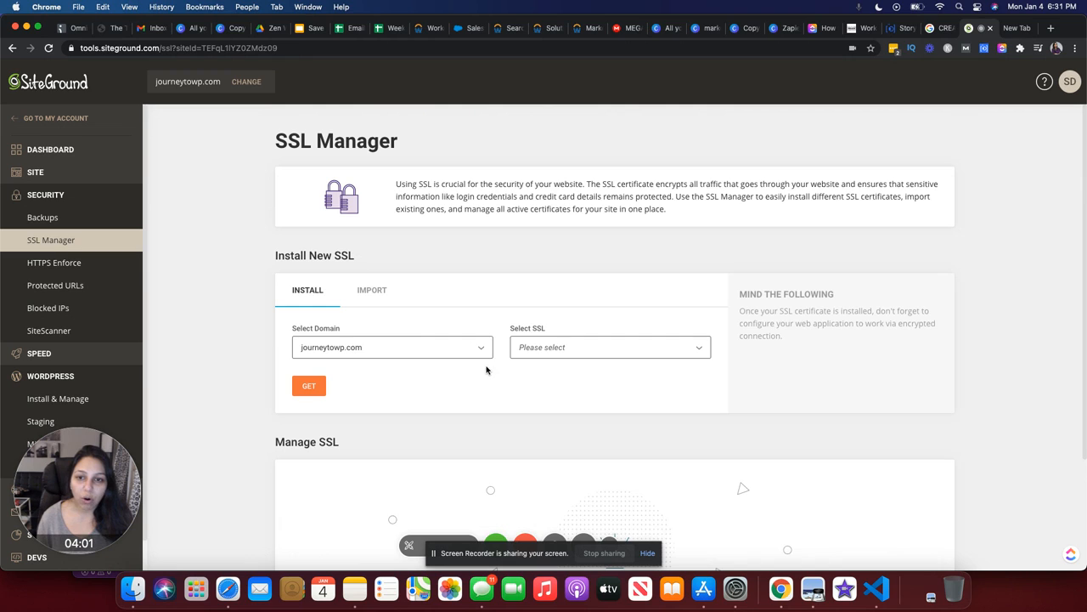
Request a Let's Encrypt SSL certificate for journeytowp.com
left_click(569, 348)
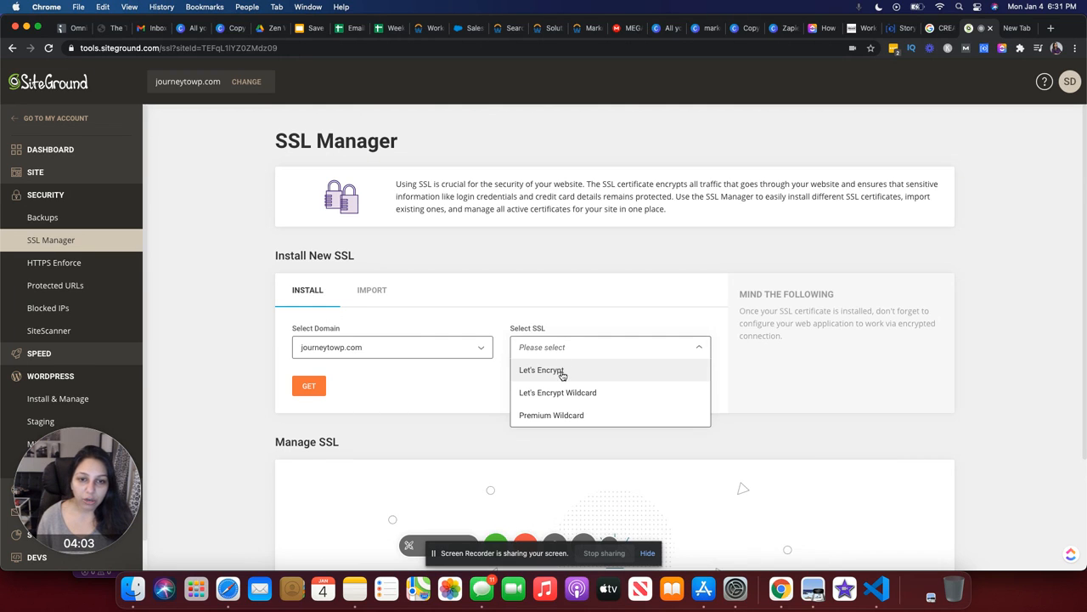
left_click(561, 371)
left_click(310, 386)
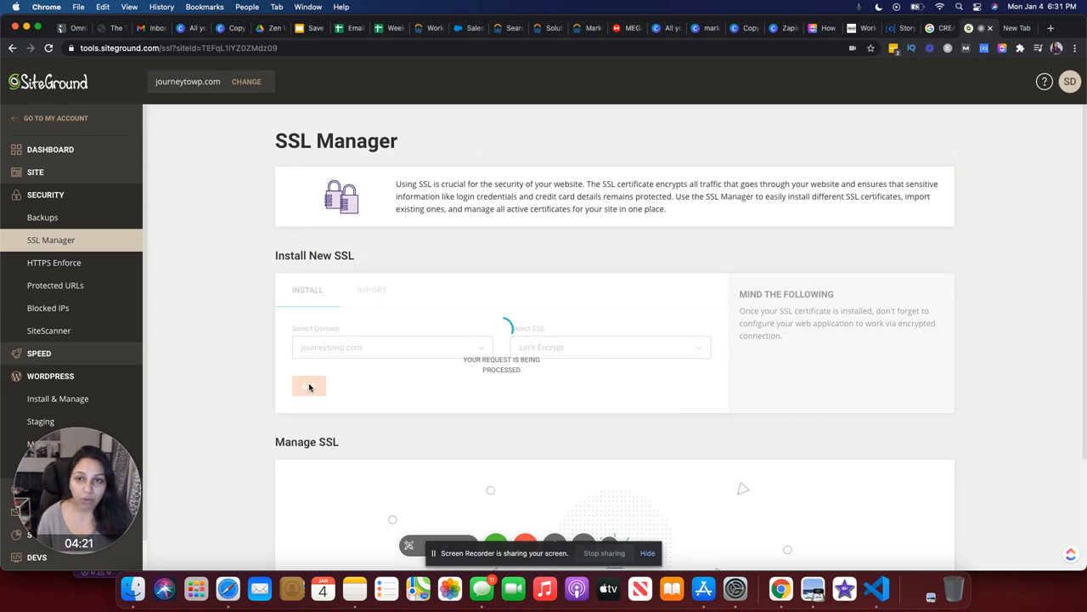
Open the Email > Accounts page, then switch to the new browser tab
scroll(68, 356, "down", 1)
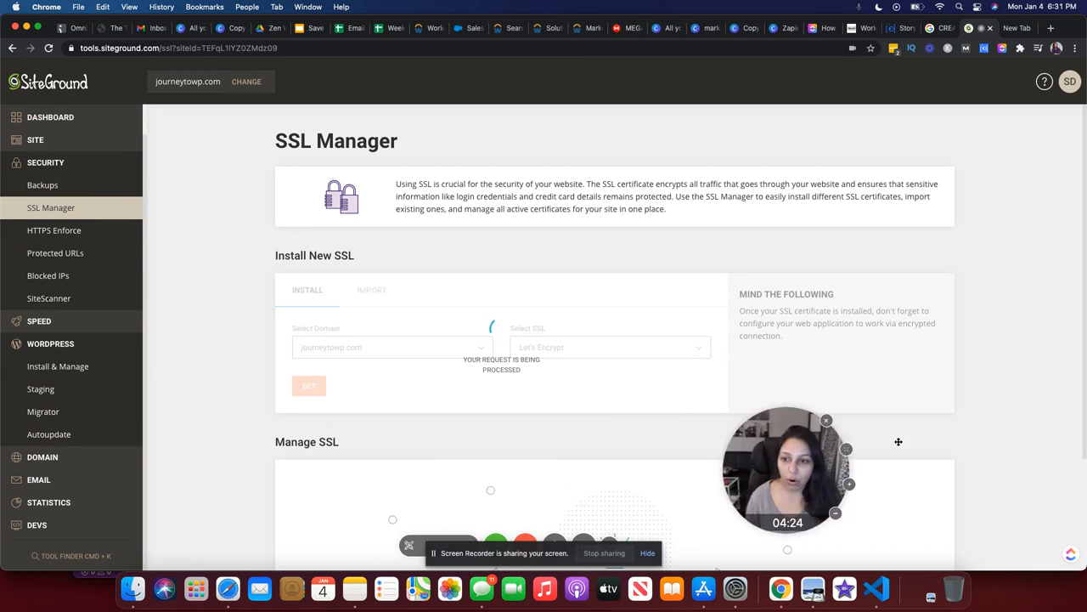
left_click(39, 479)
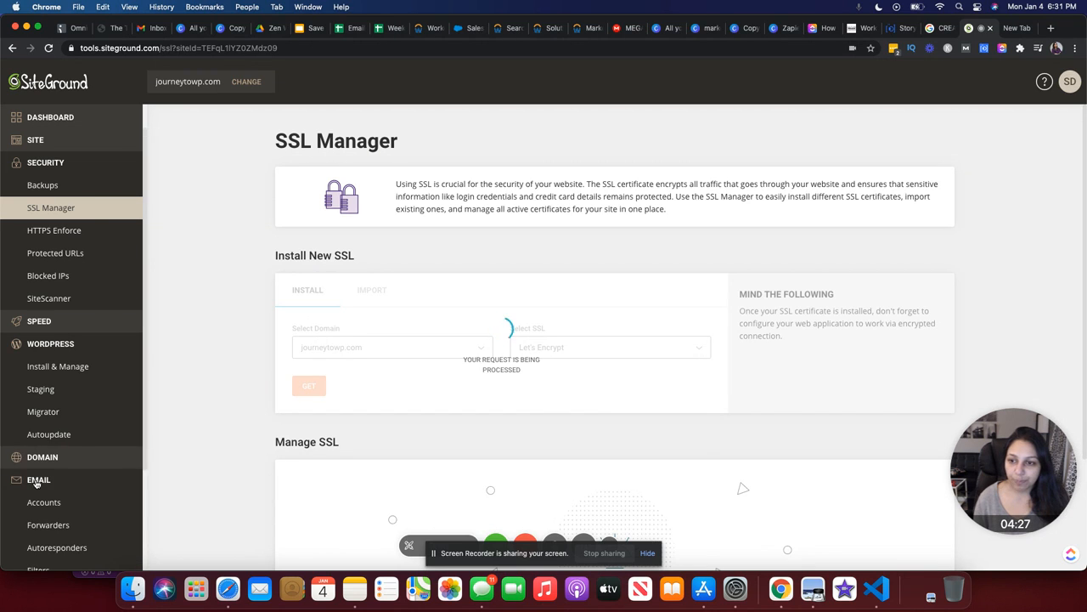
scroll(35, 468, "down", 4)
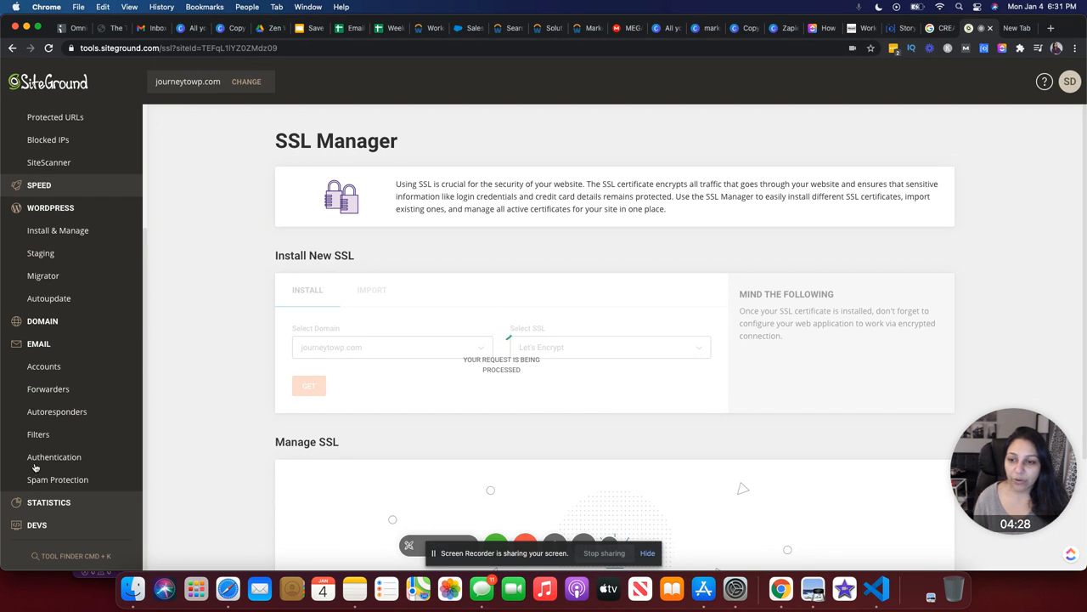
left_click(44, 367)
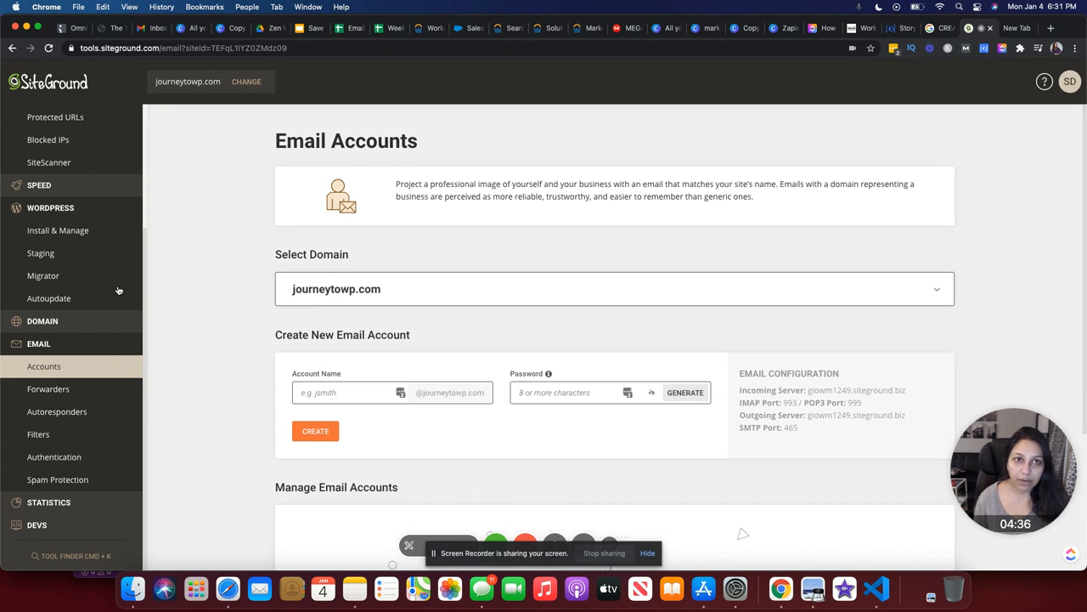
left_click(1020, 31)
Try loading journeytowp.com/wp-admin, then return to the SiteGround tab
left_click(769, 55)
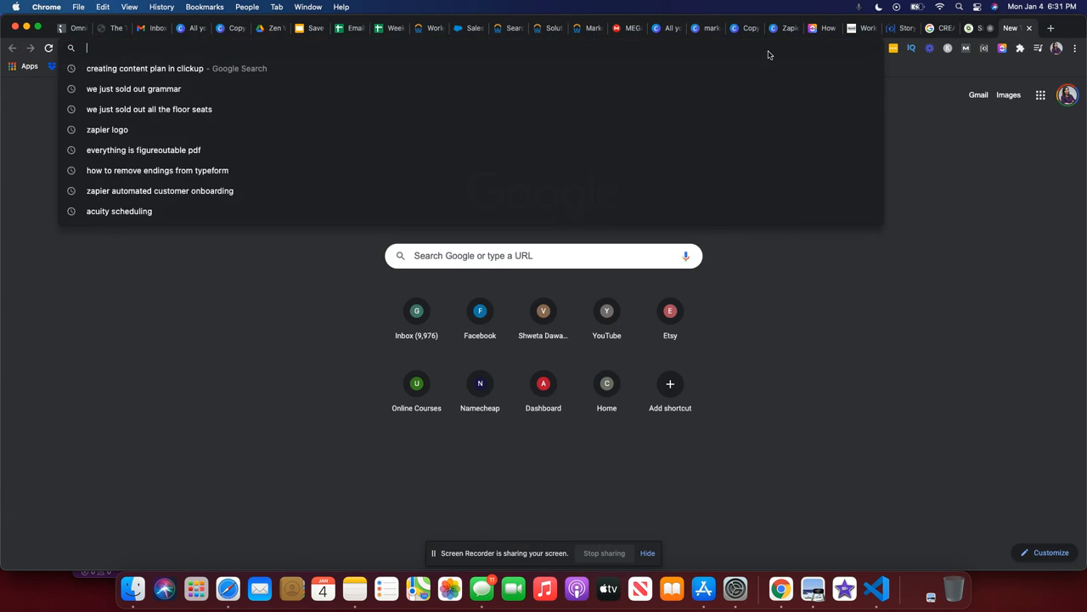
type("journeyto")
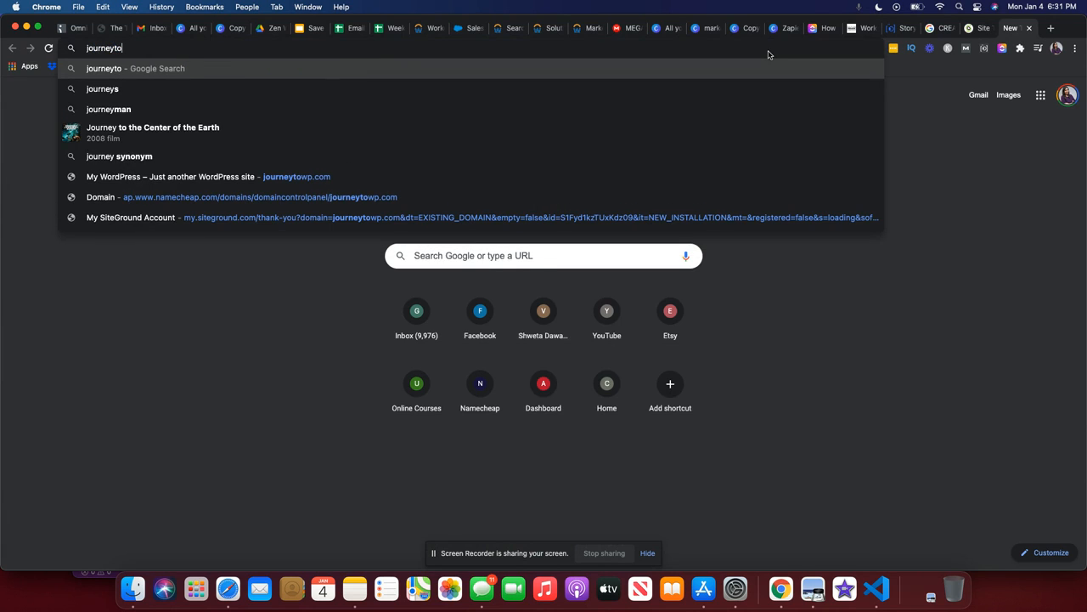
type("wp.c")
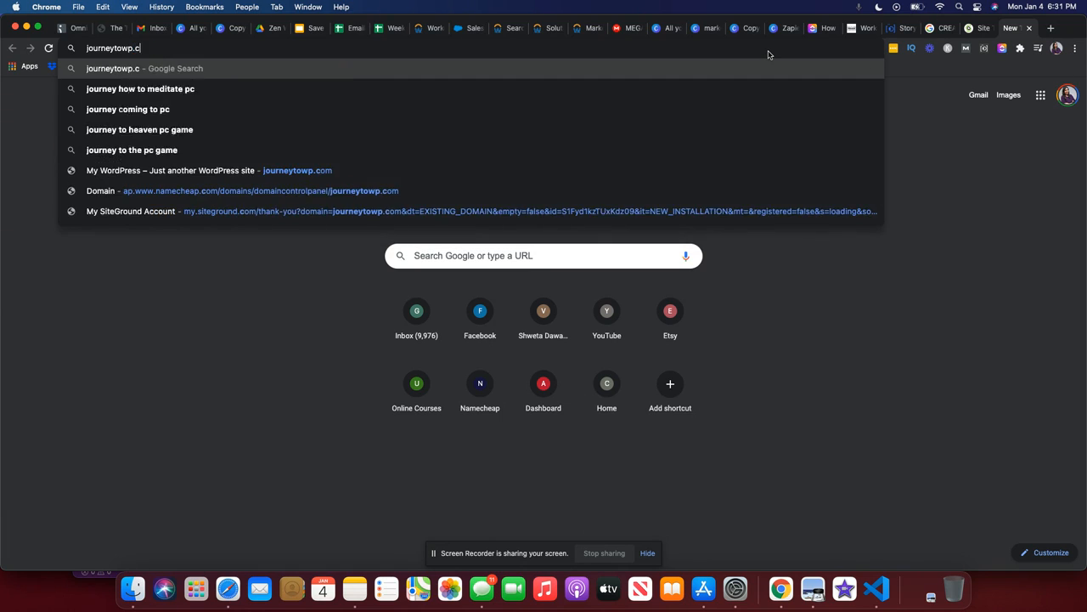
type("om/wp-adm")
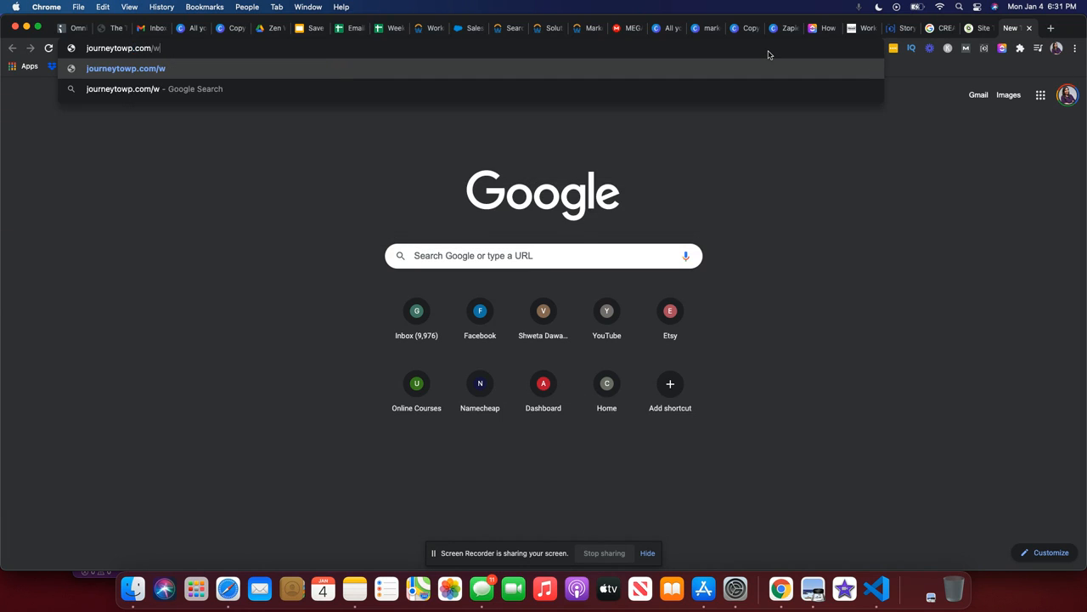
type("in")
key("Return")
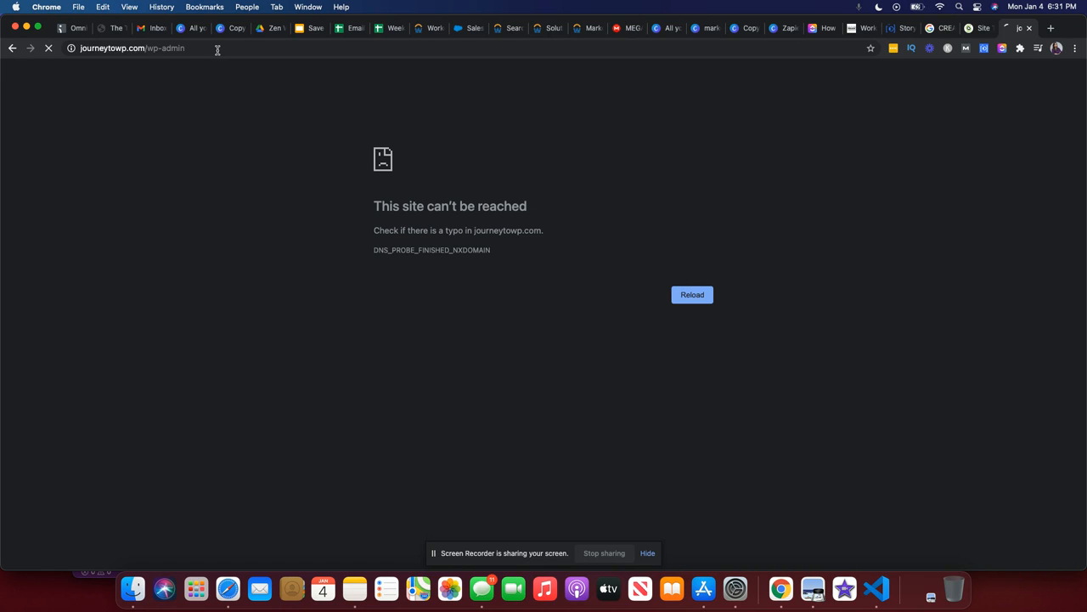
left_click(217, 50)
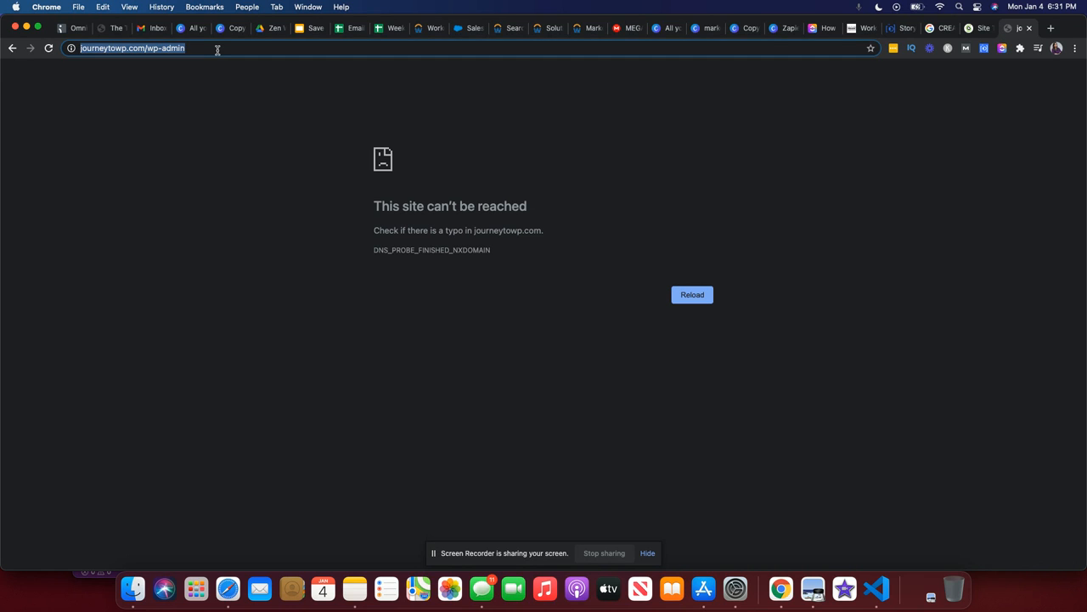
left_click(979, 28)
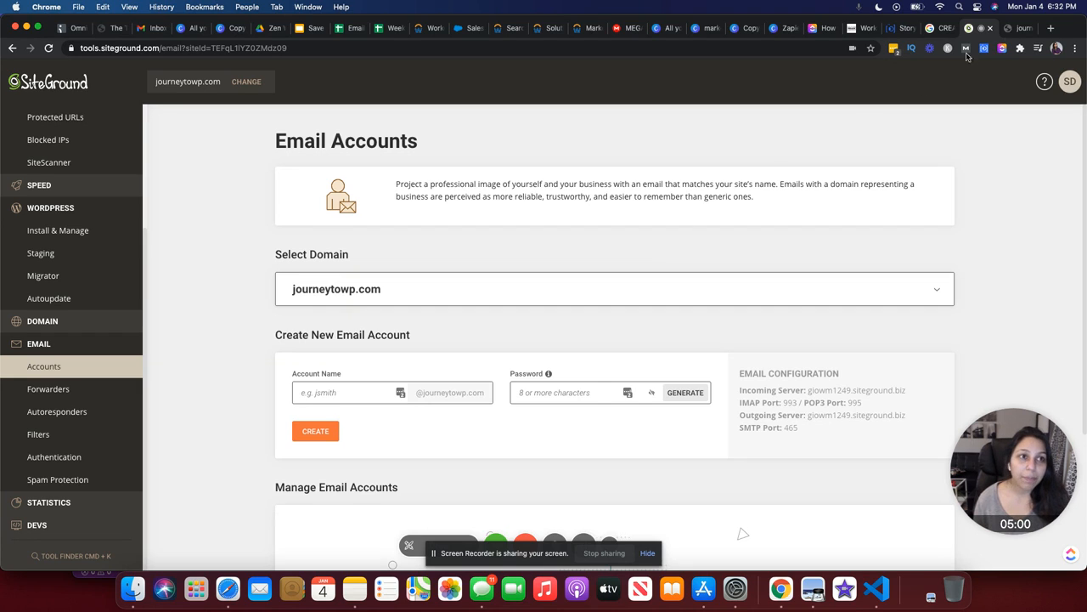
left_click(1013, 32)
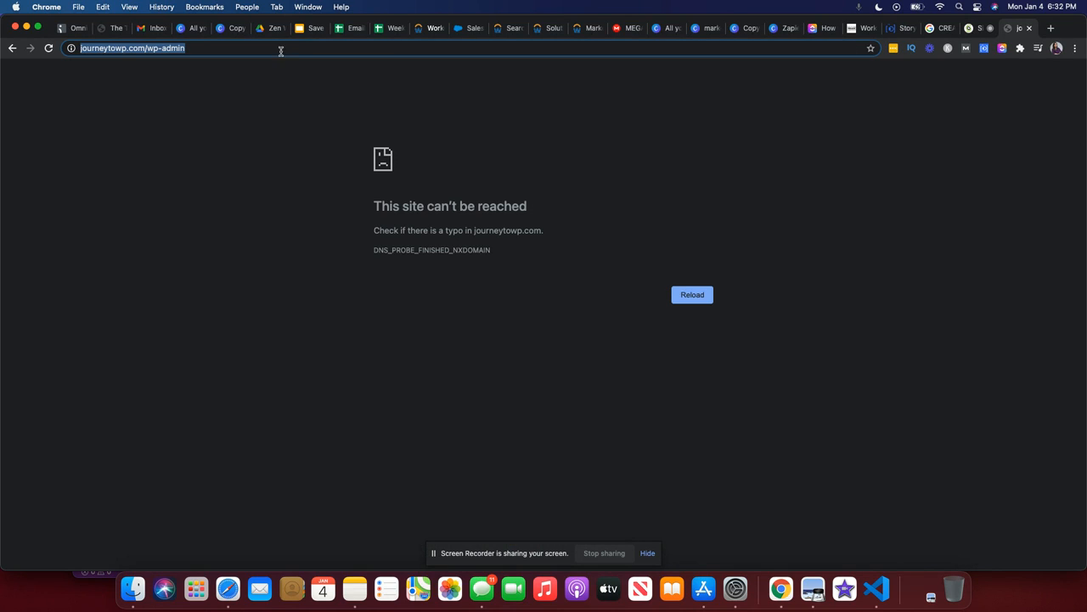
left_click(221, 48)
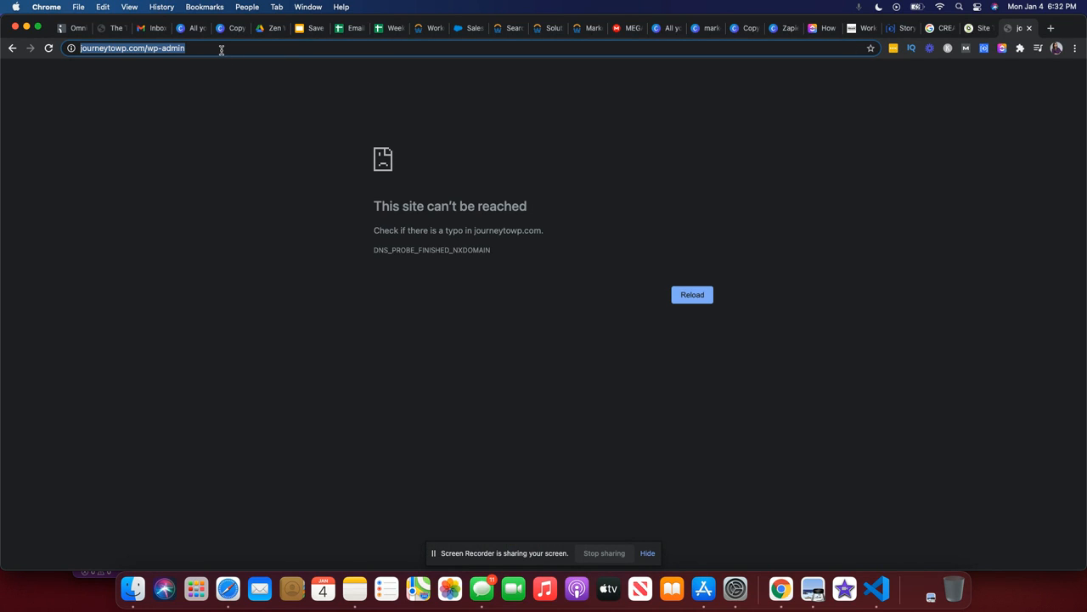
left_click(977, 29)
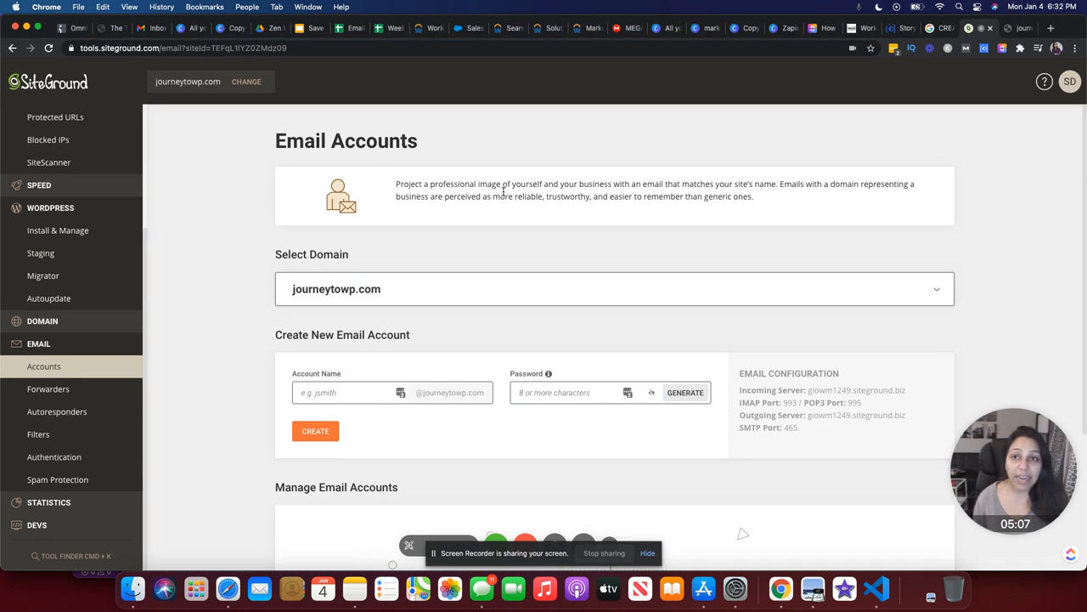